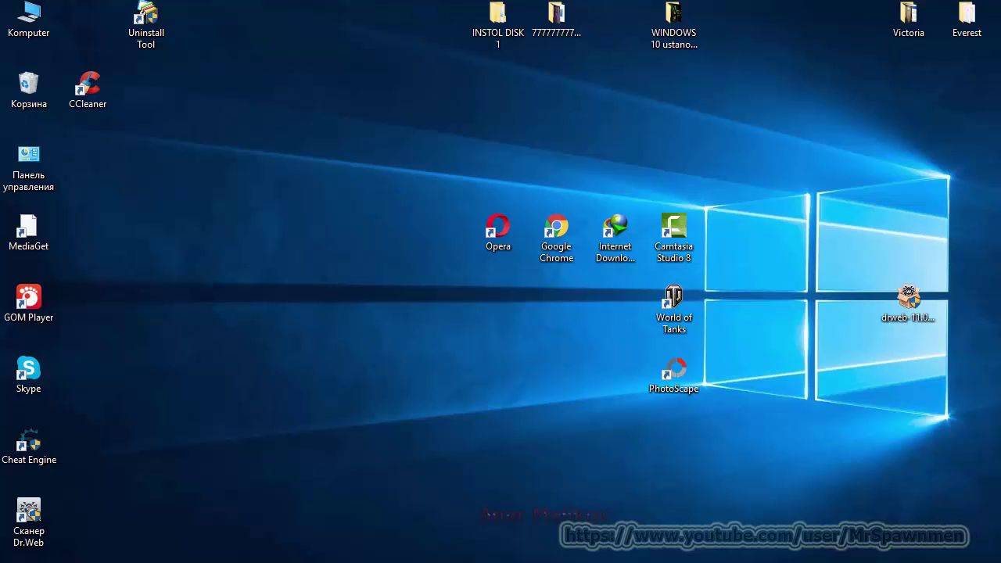
- Open the System display settings and move the Settings window clear of the desktop icons
key("super+a")
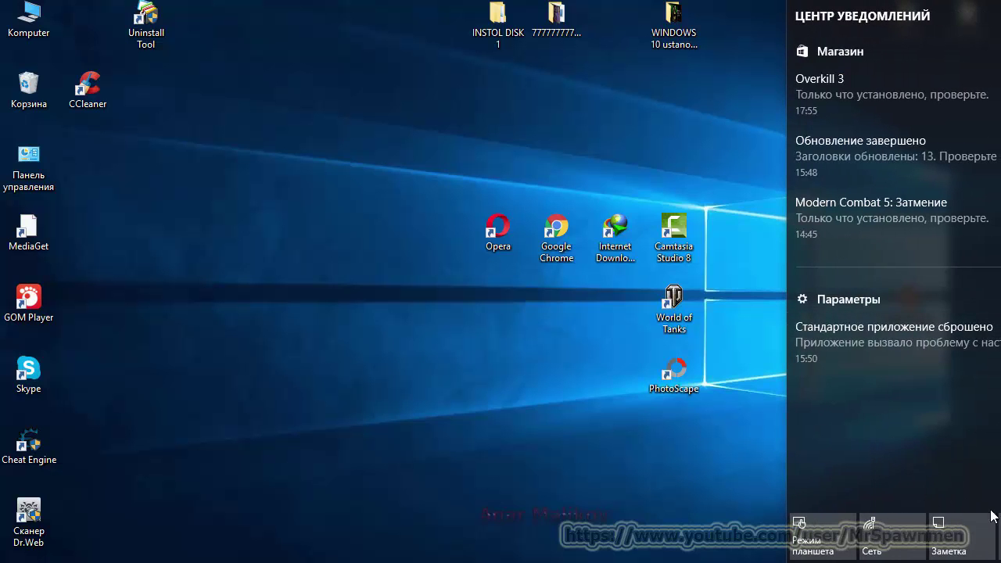
key("super+i")
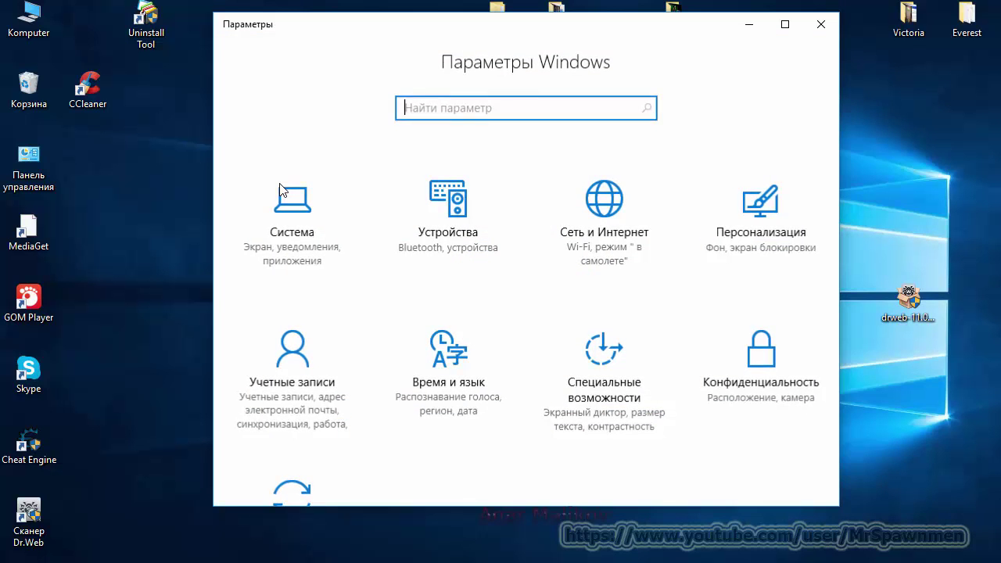
left_click(290, 222)
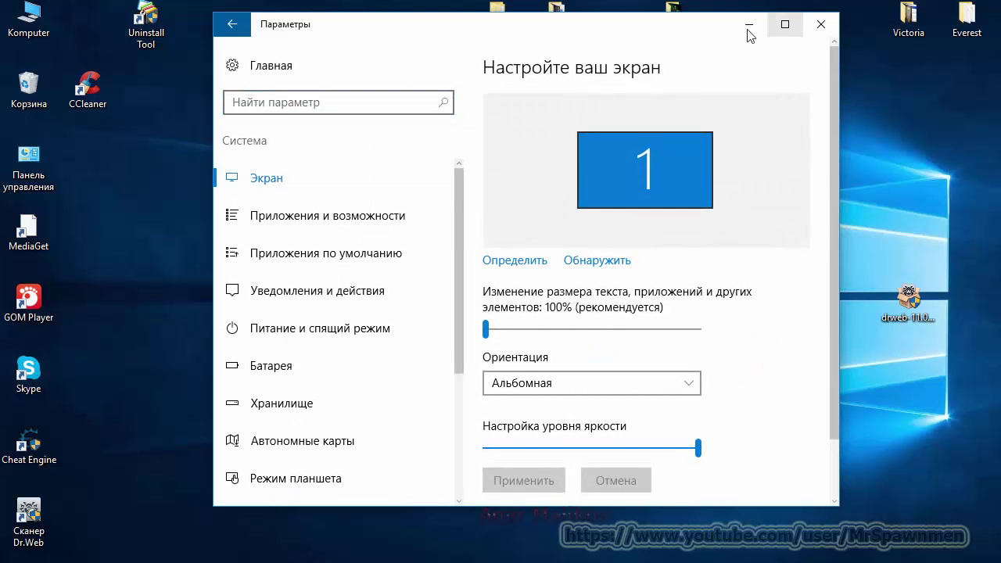
left_click_drag(608, 42, 475, 31)
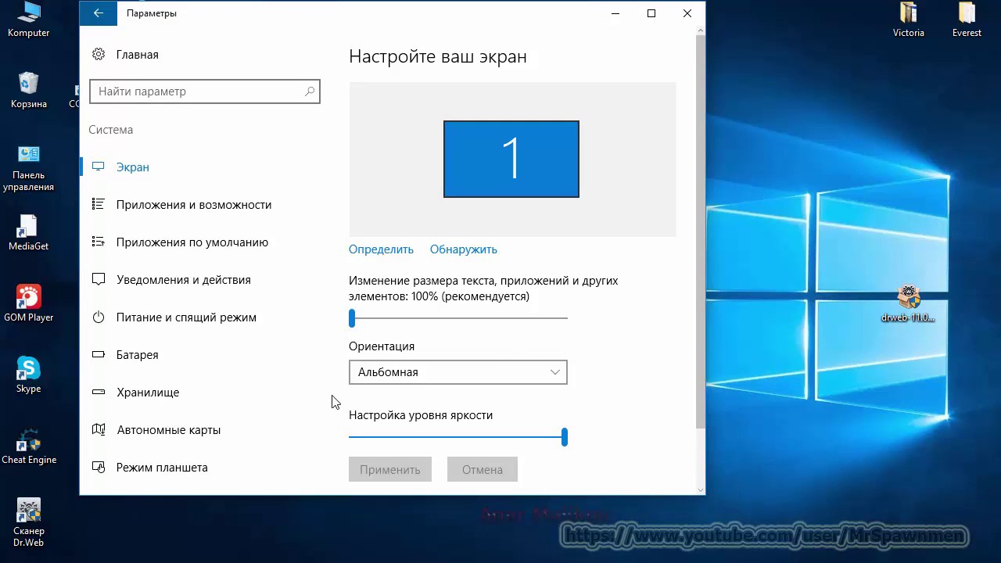
- Try scaling text, apps and other items at 125%, return the scaling to 100% and close Settings
left_click_drag(352, 319, 587, 320)
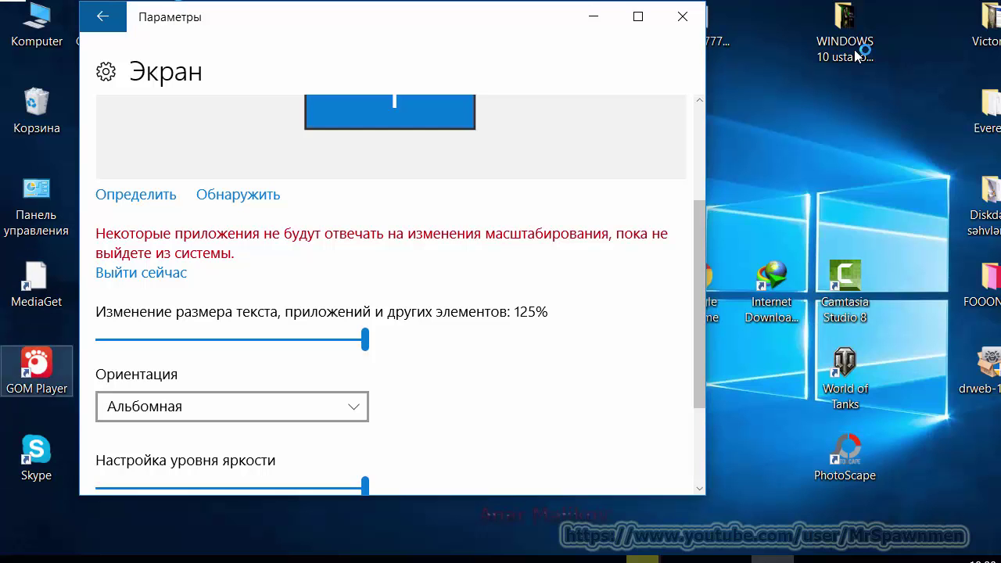
left_click_drag(365, 340, 97, 339)
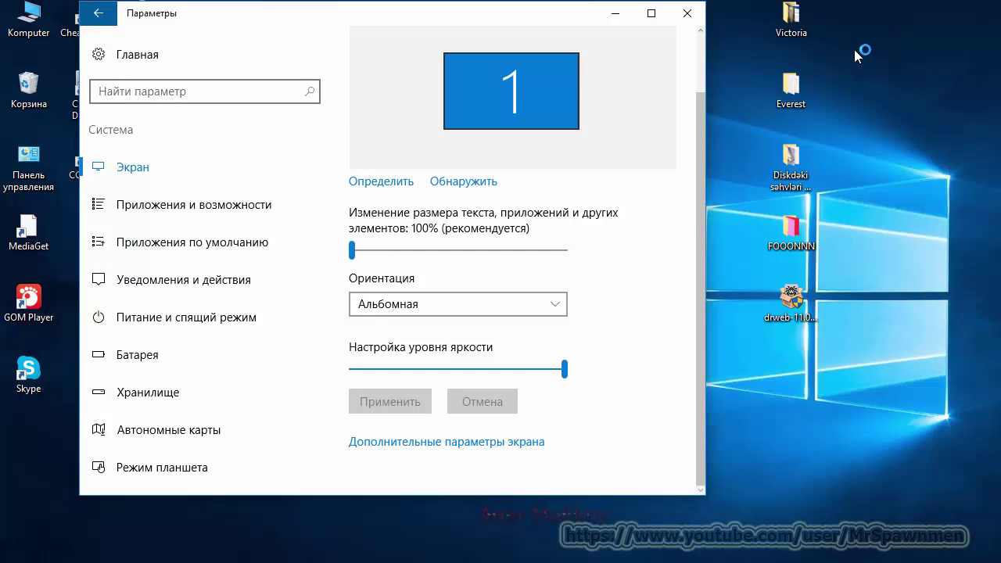
key("alt+F4")
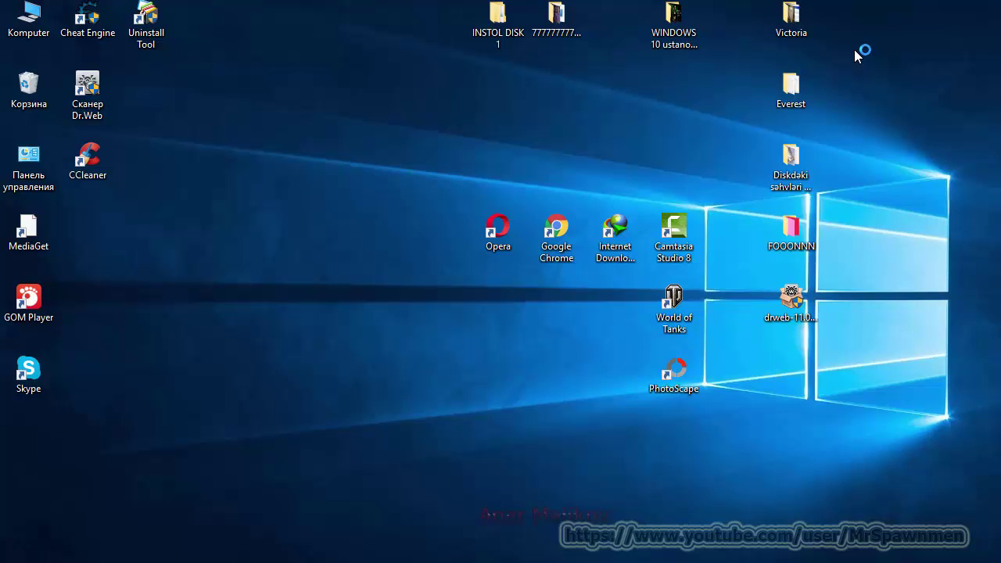
- Rearrange the displaced desktop icons, placing the Everest folder beside the Victoria folder
left_click_drag(790, 88, 850, 18)
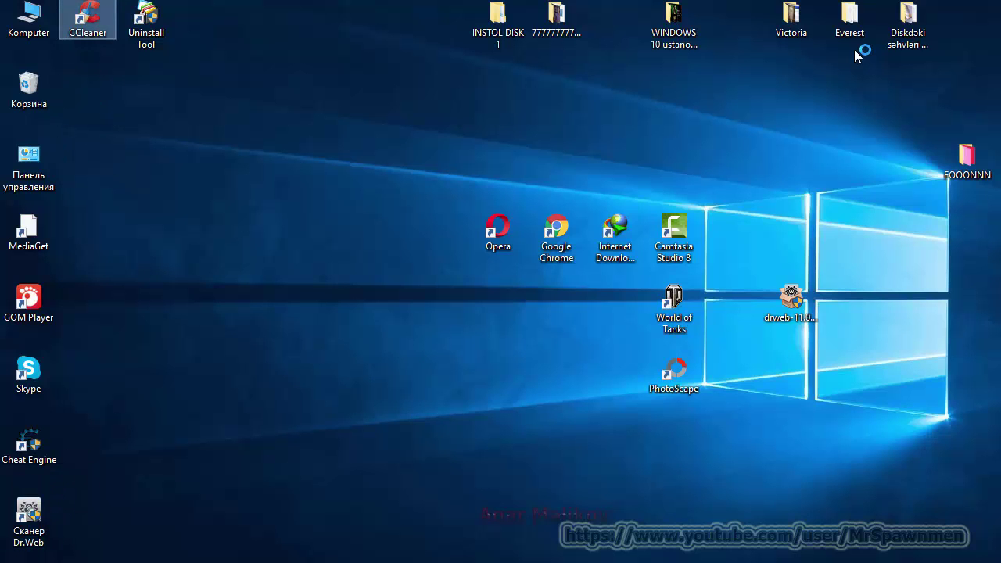
key("super+a")
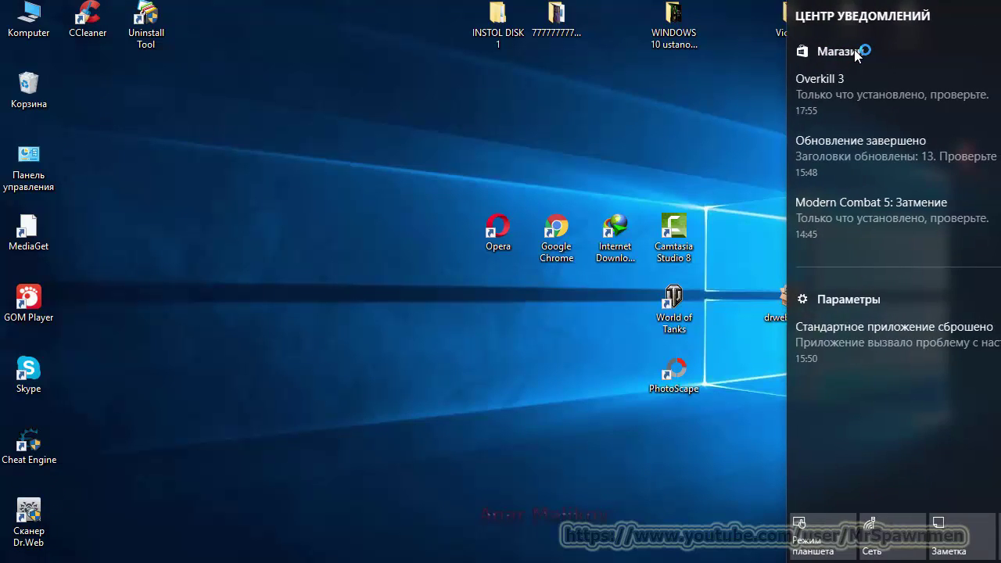
key("super+i")
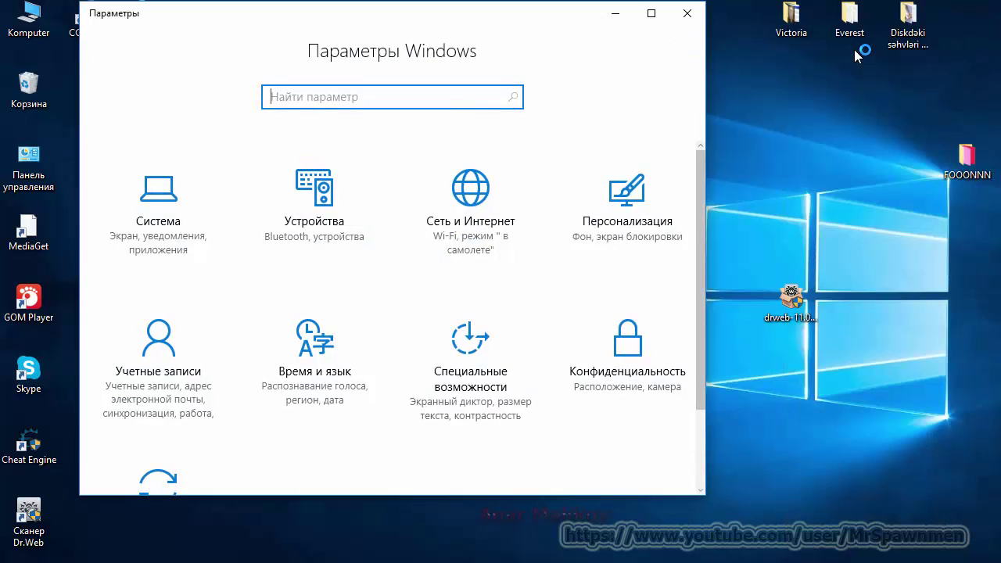
left_click(688, 13)
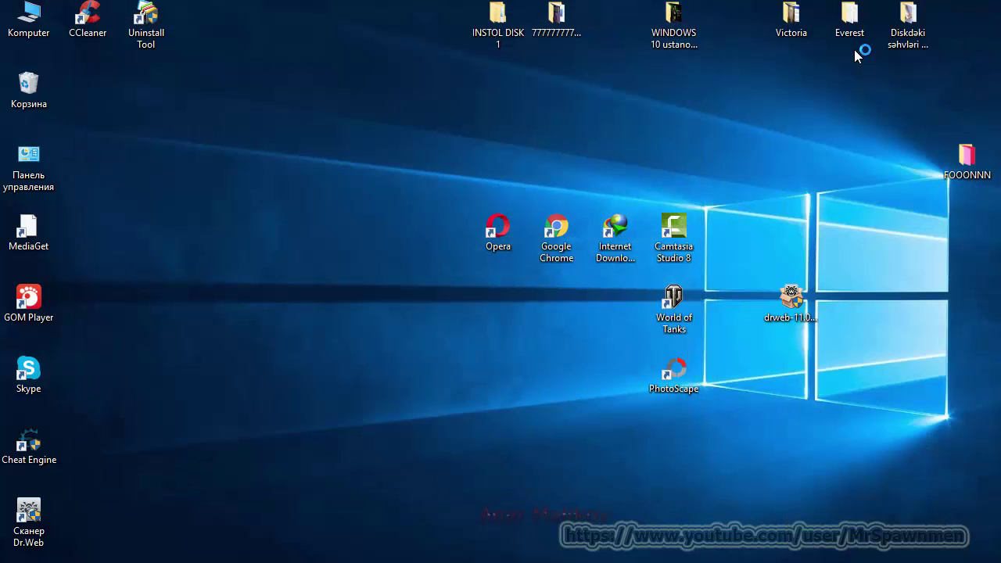
- Open the display page of the System settings and bring the orientation and brightness options into view
key("super")
key("super+i")
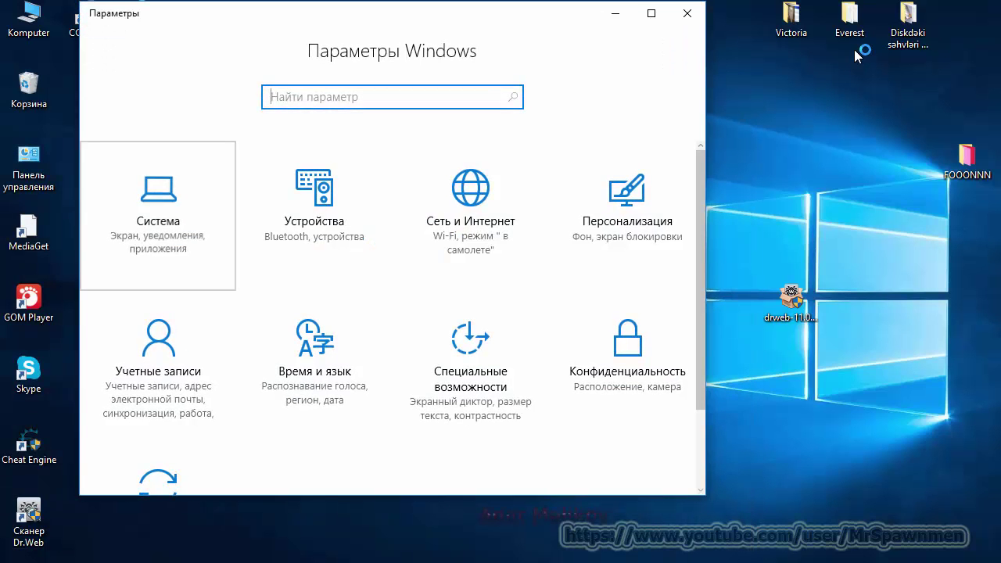
left_click(163, 234)
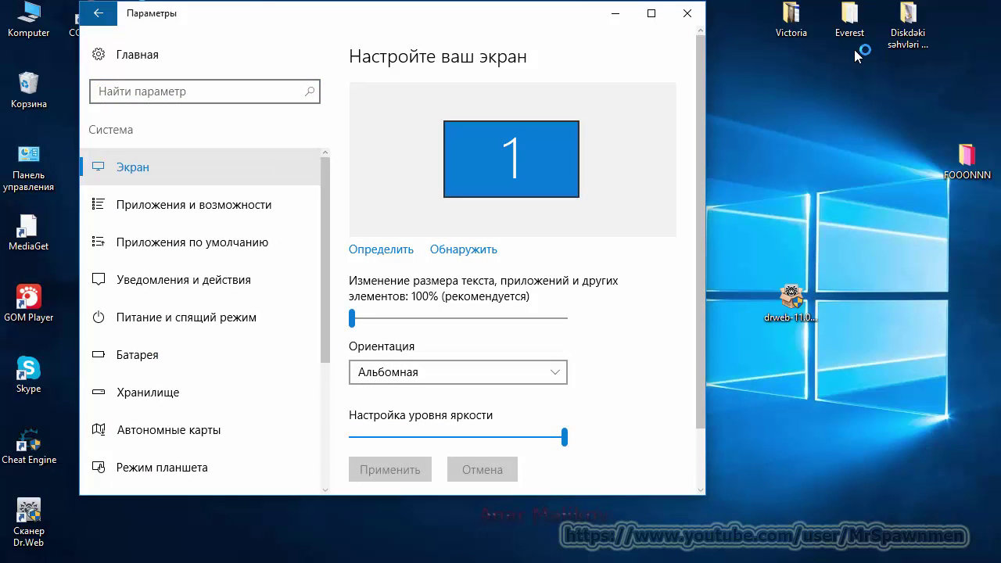
scroll(469, 315, "down", 3)
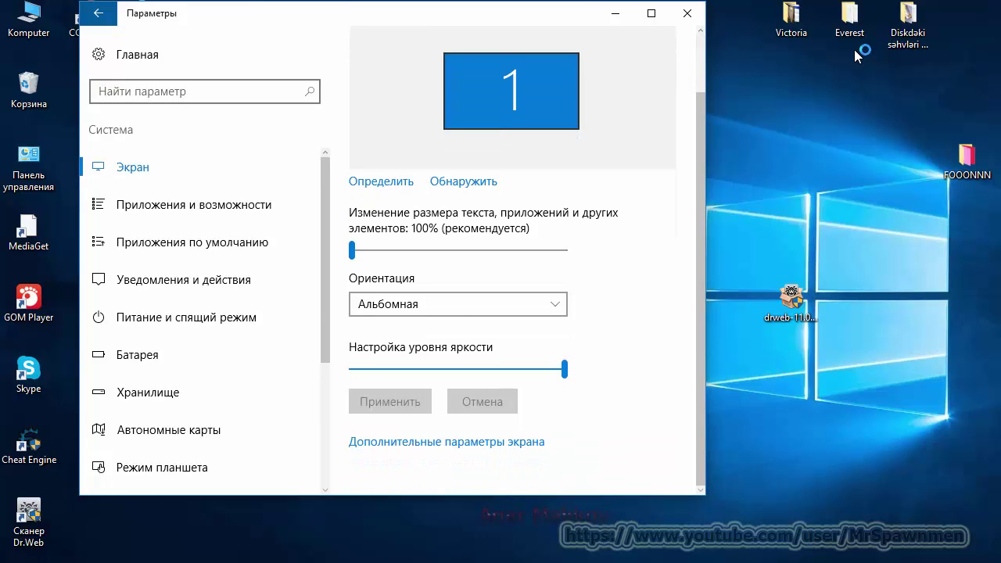
- Try the Книжная (portrait) screen orientation and switch it back to Альбомная (landscape)
left_click(459, 304)
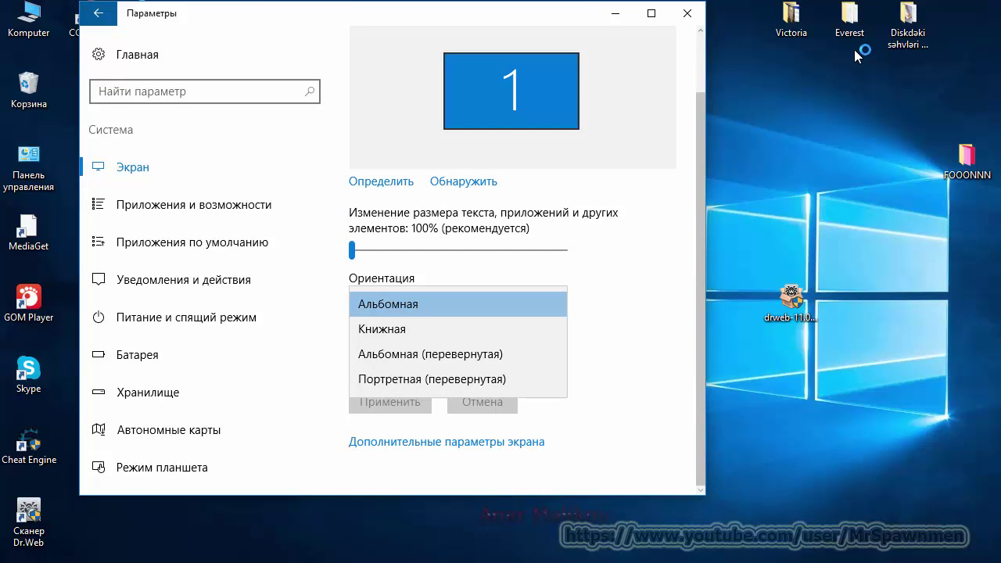
key("Down")
key("Down")
key("Up")
key("Return")
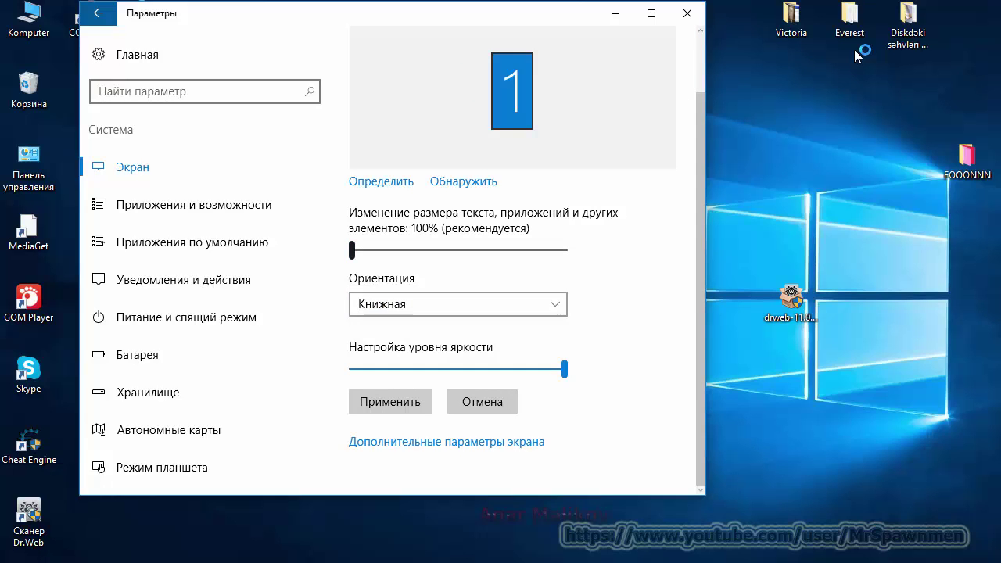
left_click(458, 304)
key("Up")
key("Return")
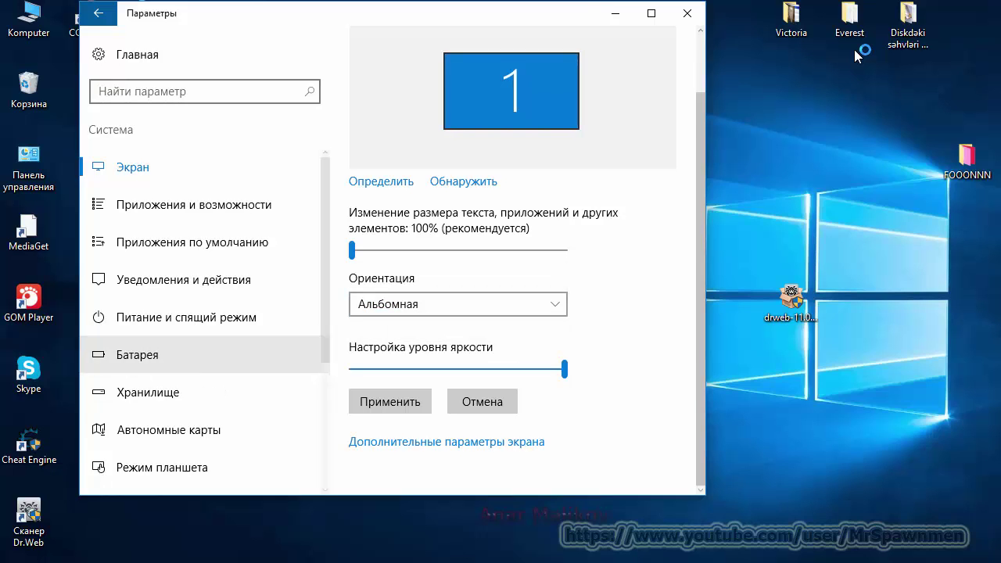
- Try lowering the screen brightness to 0 and raise it back to 100
key("Tab")
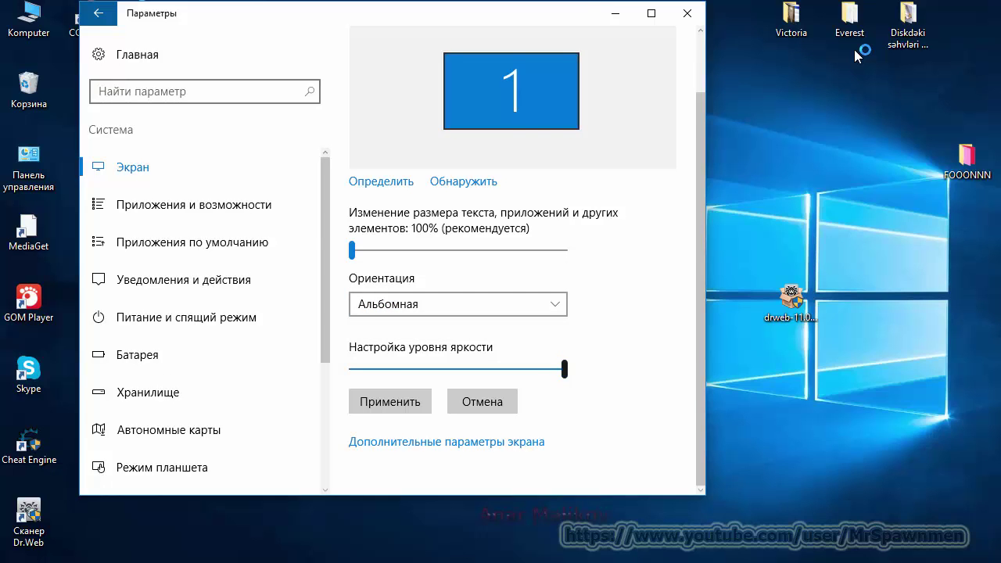
key("Page_Down")
key("Page_Down")
key("Page_Down")
key("Page_Down")
key("Page_Down")
key("Page_Down")
key("Page_Down")
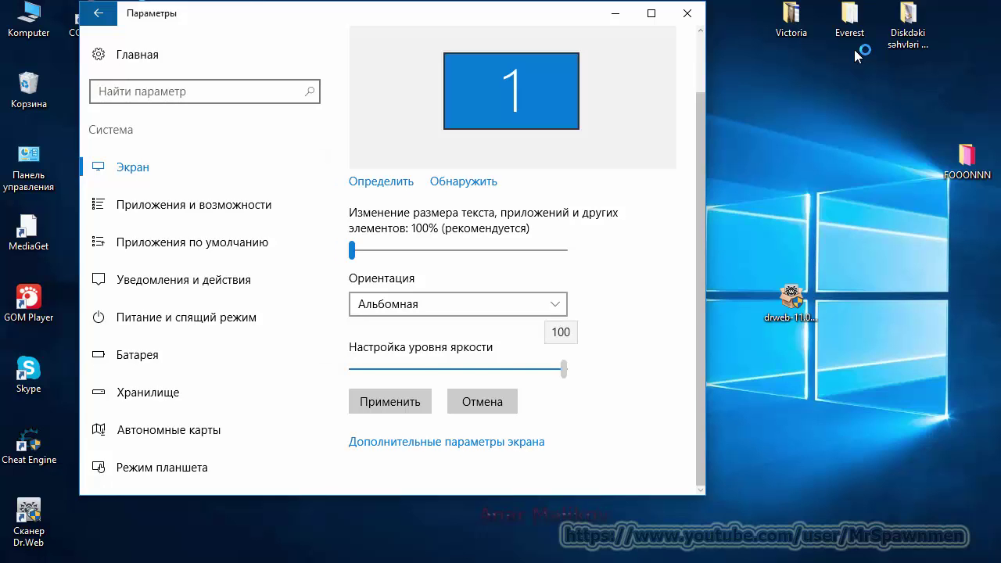
key("Page_Down")
key("Page_Down")
key("Page_Down")
key("Page_Down")
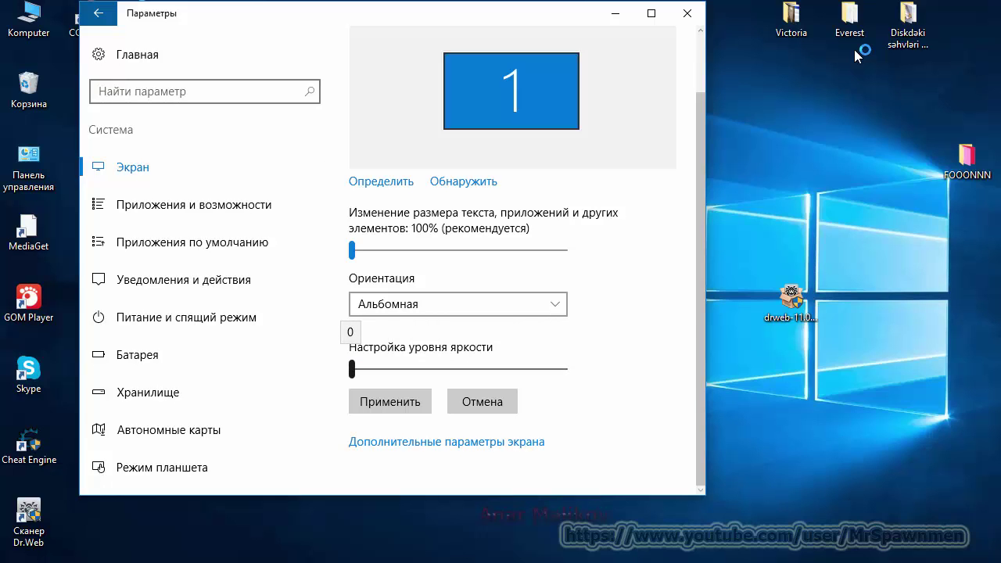
left_click_drag(352, 369, 565, 369)
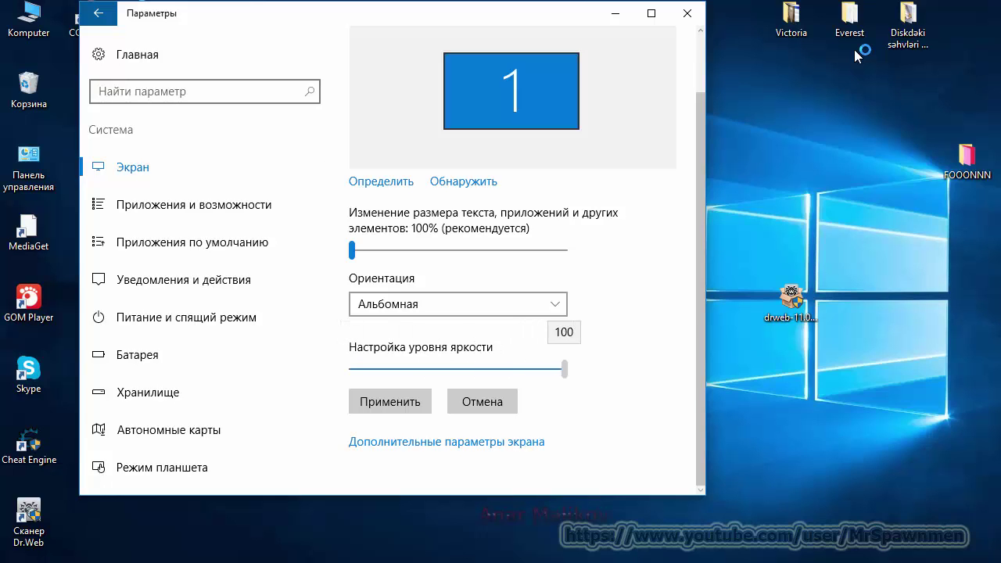
- Set the screen brightness to 81 and apply the display changes
key("Page_Up")
key("Page_Up")
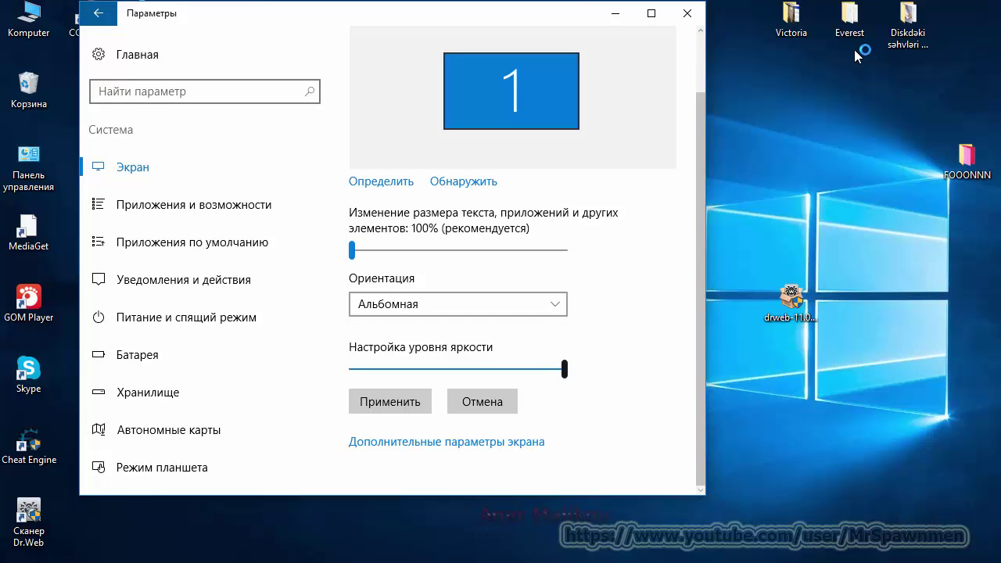
left_click(565, 369)
left_click_drag(565, 369, 524, 369)
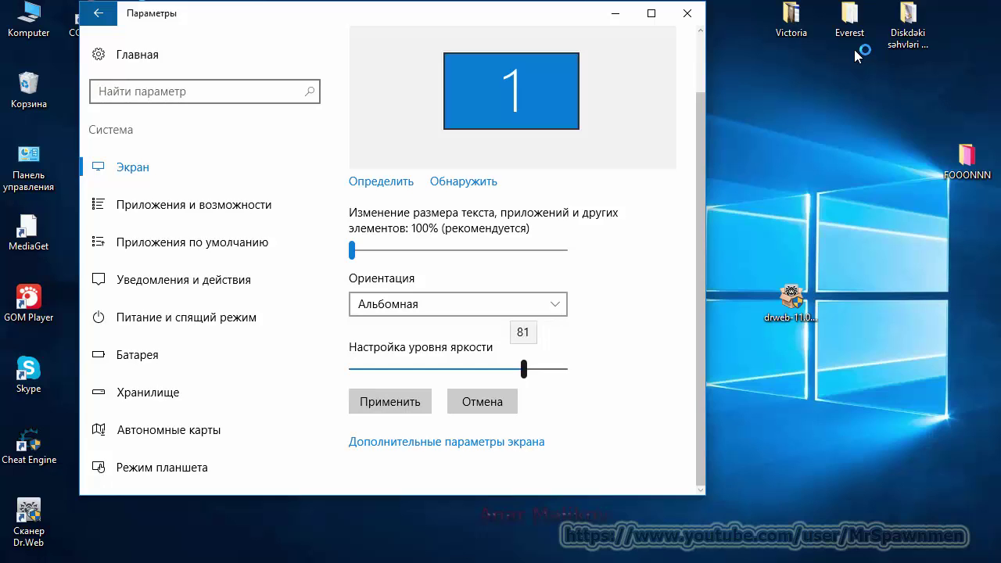
left_click(390, 401)
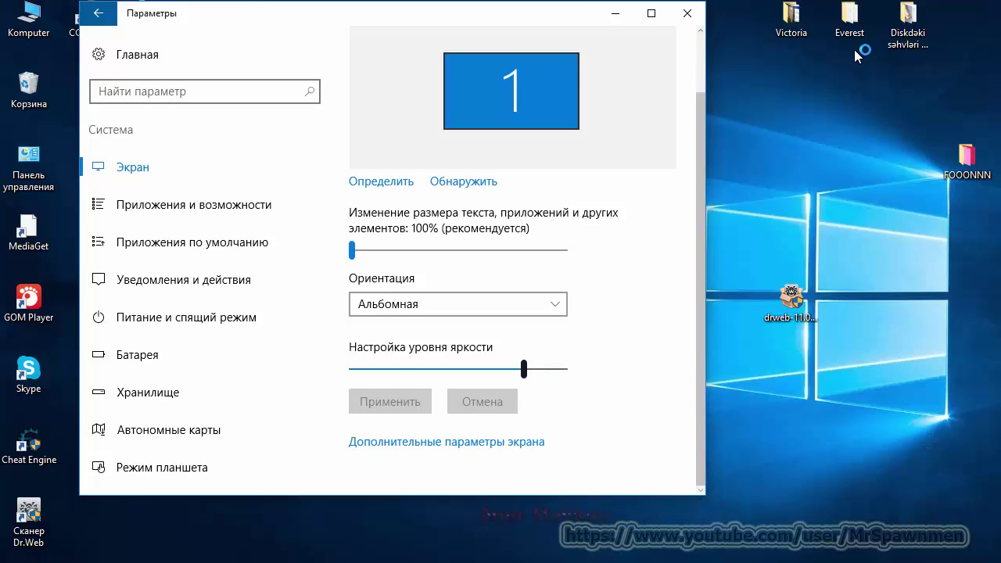
- Open the advanced display settings and review the available screen resolutions without changing the selection
key("End")
key("Tab")
key("Return")
scroll(388, 286, "down", 2)
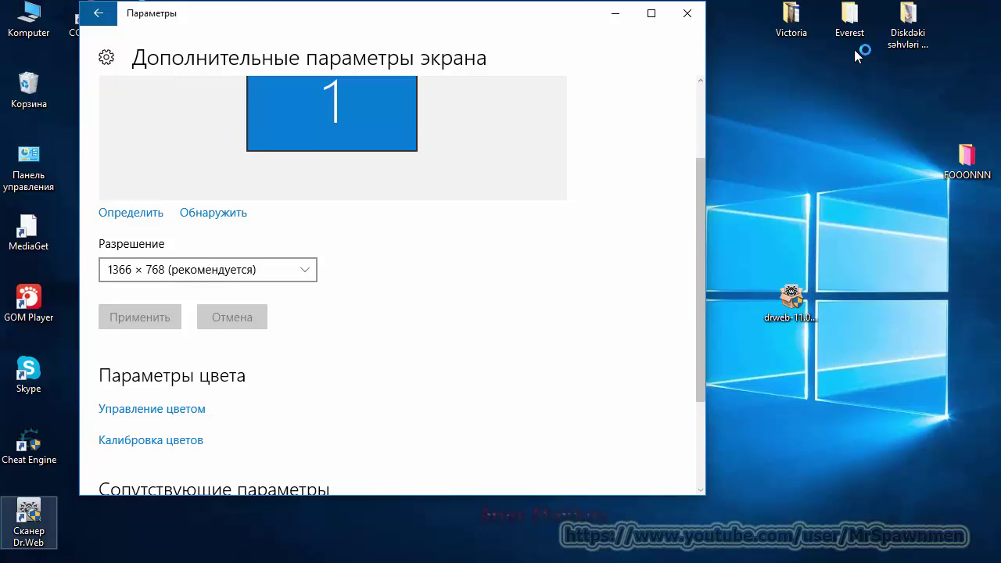
left_click(207, 270)
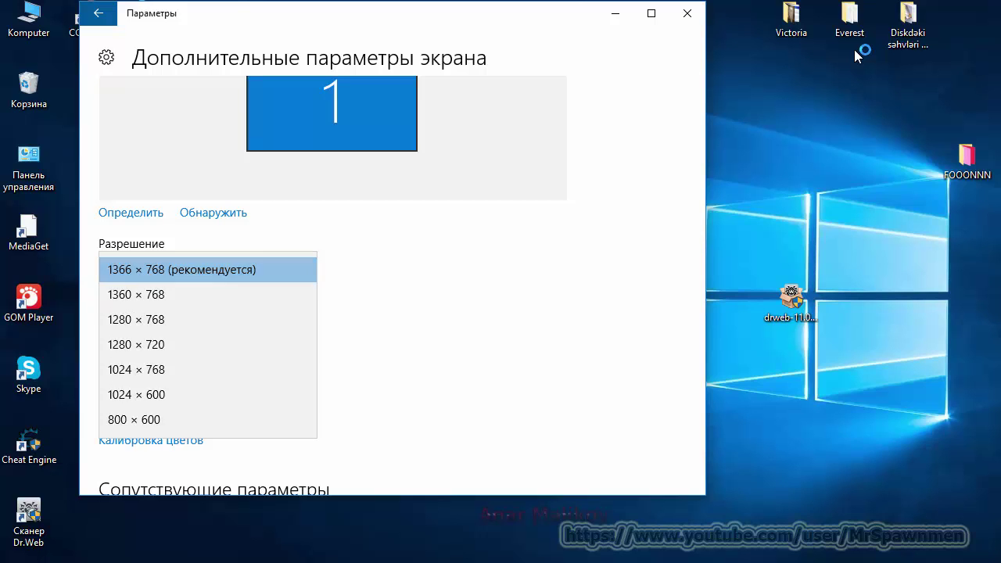
key("Escape")
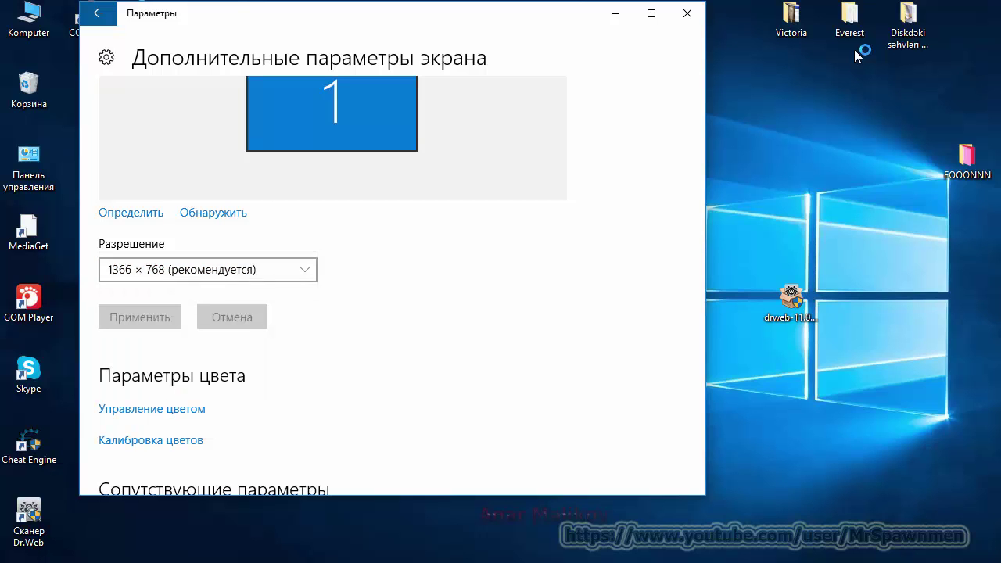
- Review the devices, installed profiles and advanced defaults in Color Management, and close the dialog
scroll(333, 286, "down", 3)
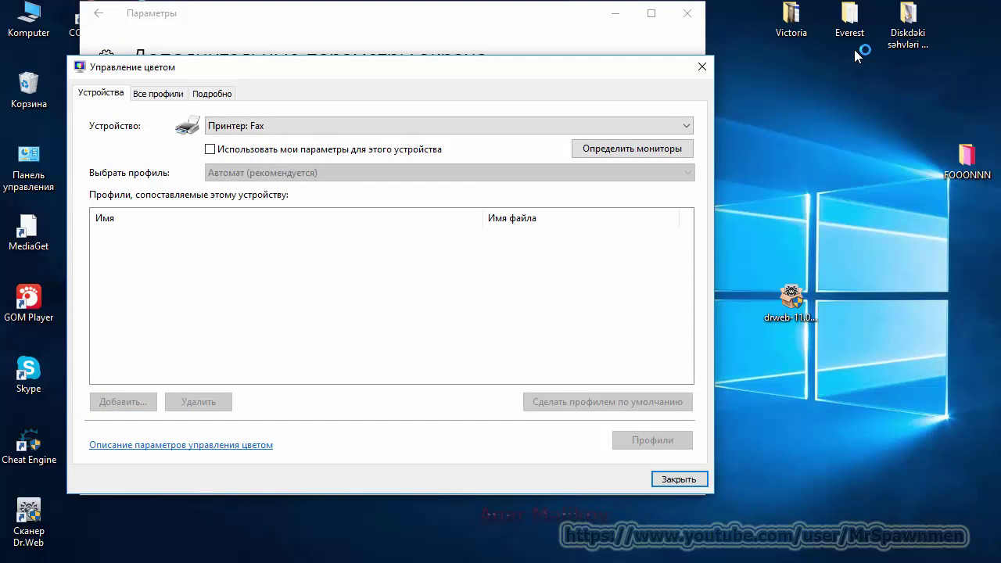
left_click(158, 93)
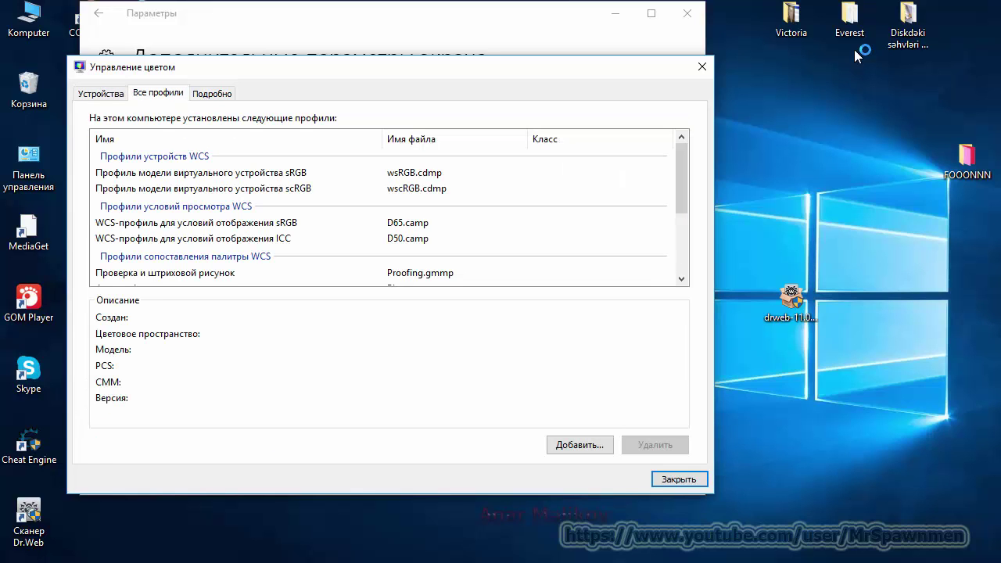
key("ctrl+Tab")
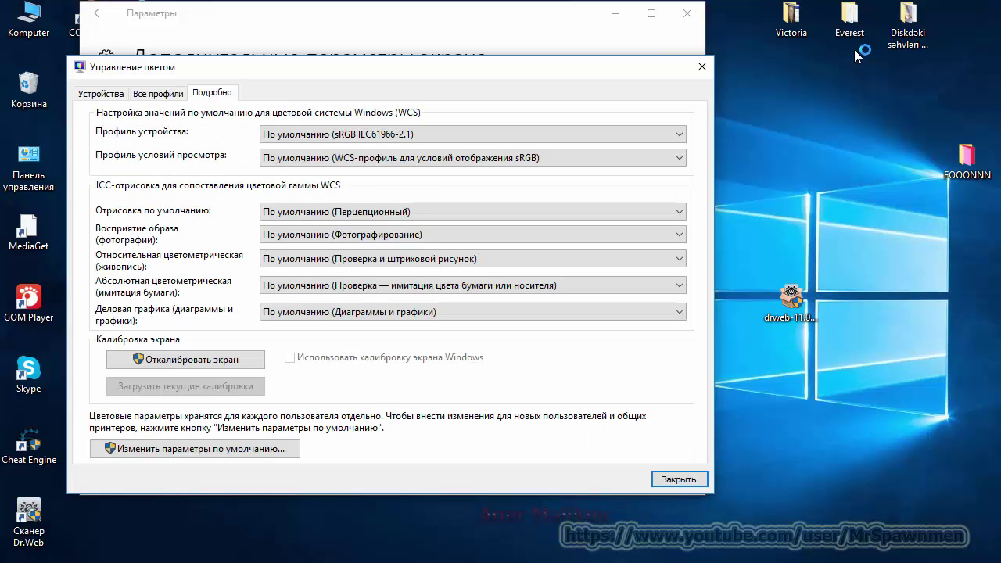
key("alt+F4")
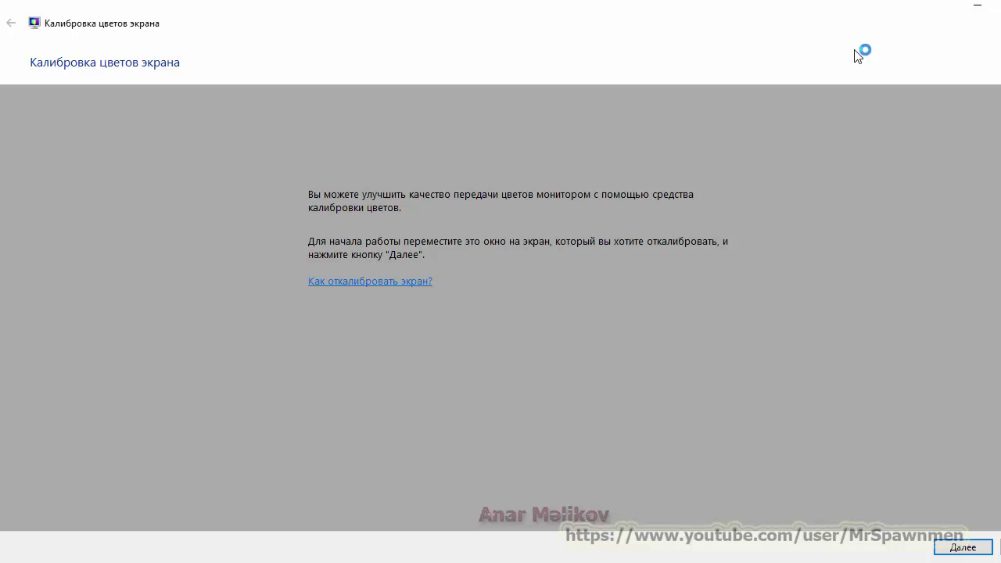
- View the display color calibration wizard and the Control Panel text size options, closing both windows
key("alt+F4")
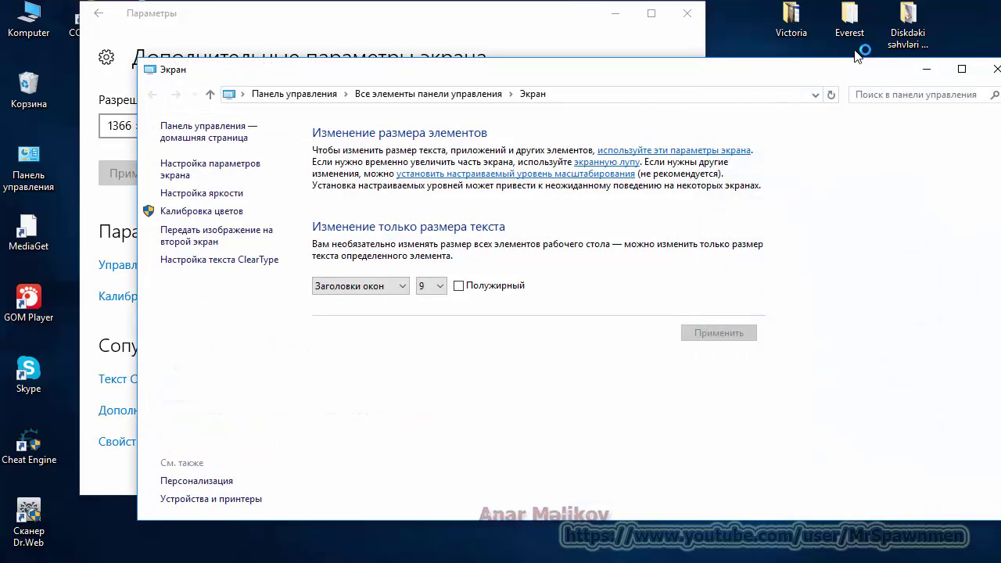
key("Tab")
key("alt+F4")
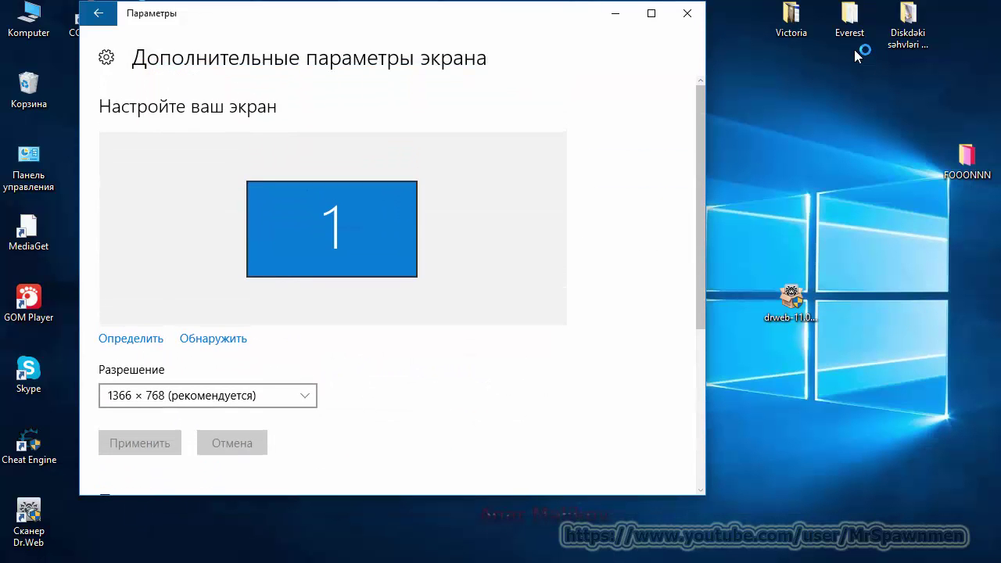